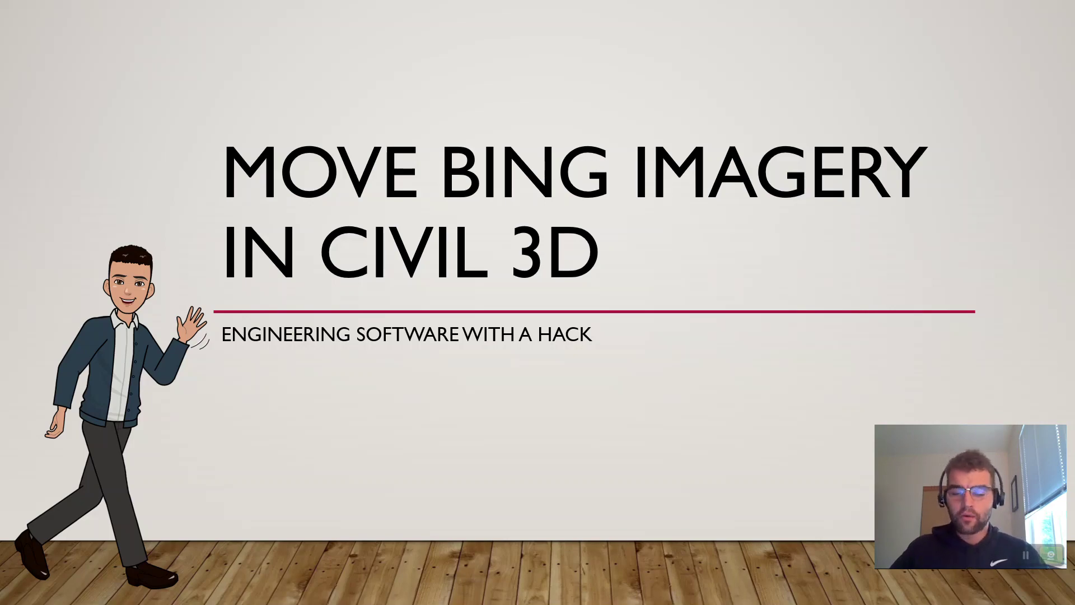
# Exit the PowerPoint title slideshow back to the normal editing view.
pyautogui.press('Escape')
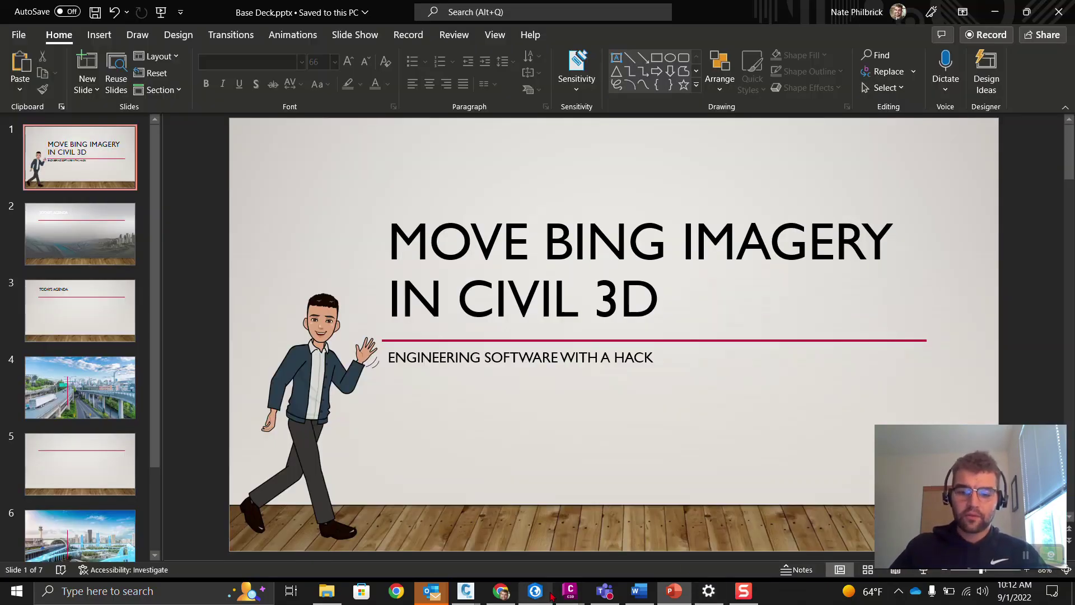
# Switch to Civil 3D's Drawing1 and open its context menu in the Prospector tree.
pyautogui.moveTo(570, 590)
pyautogui.click(924, 532)
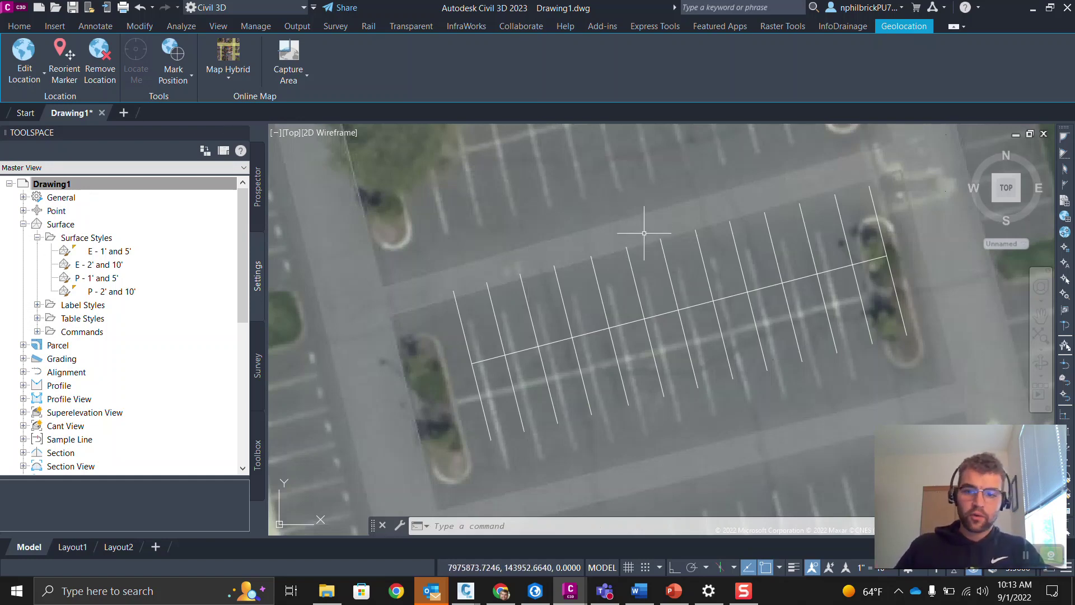
pyautogui.rightClick(83, 186)
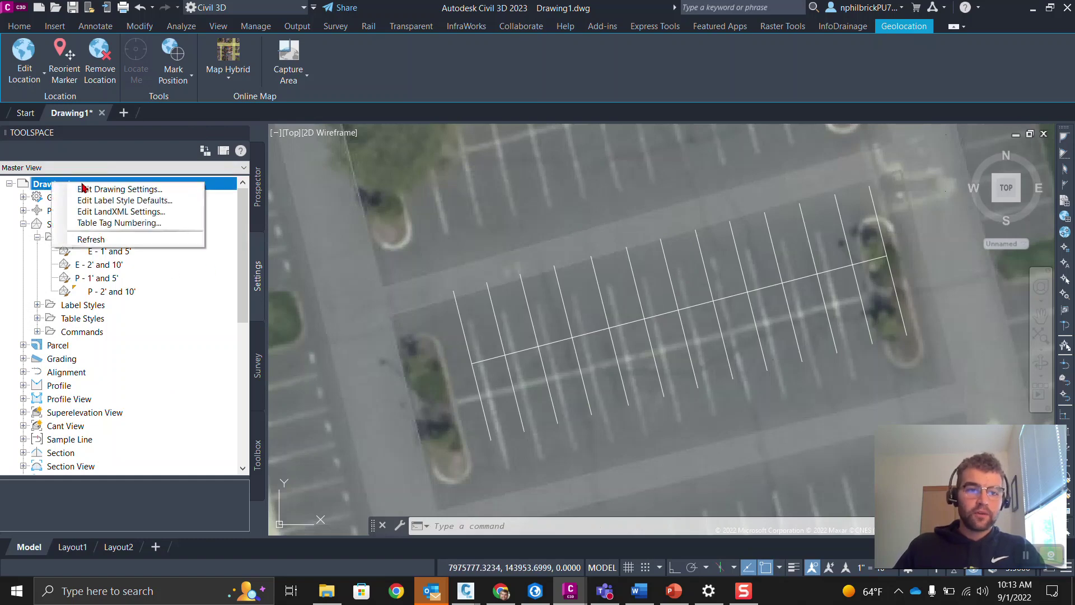
pyautogui.click(93, 191)
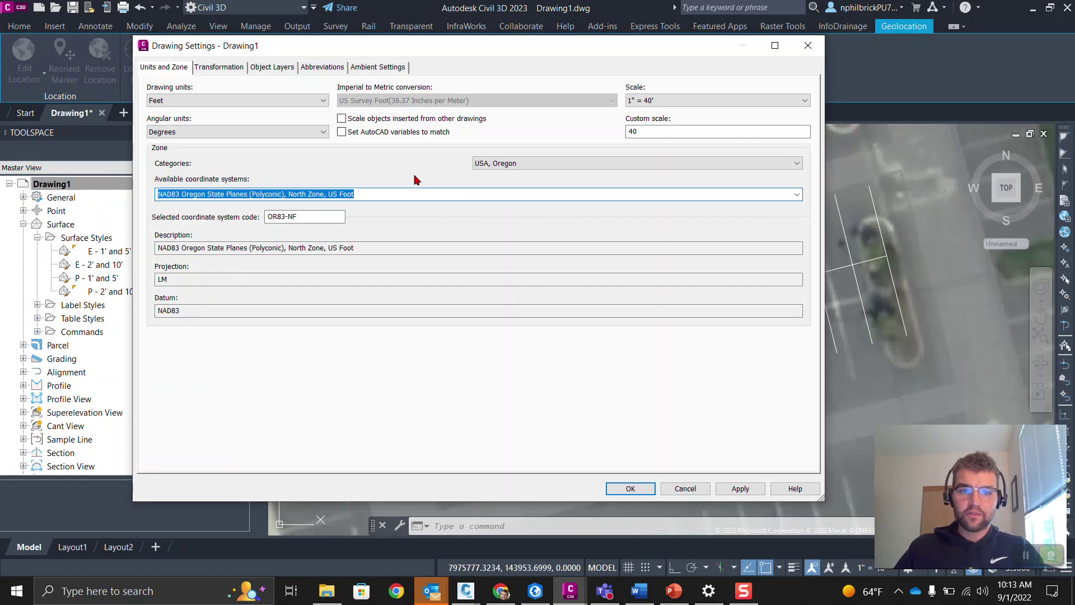
pyautogui.moveTo(666, 48); pyautogui.dragTo(704, 46)
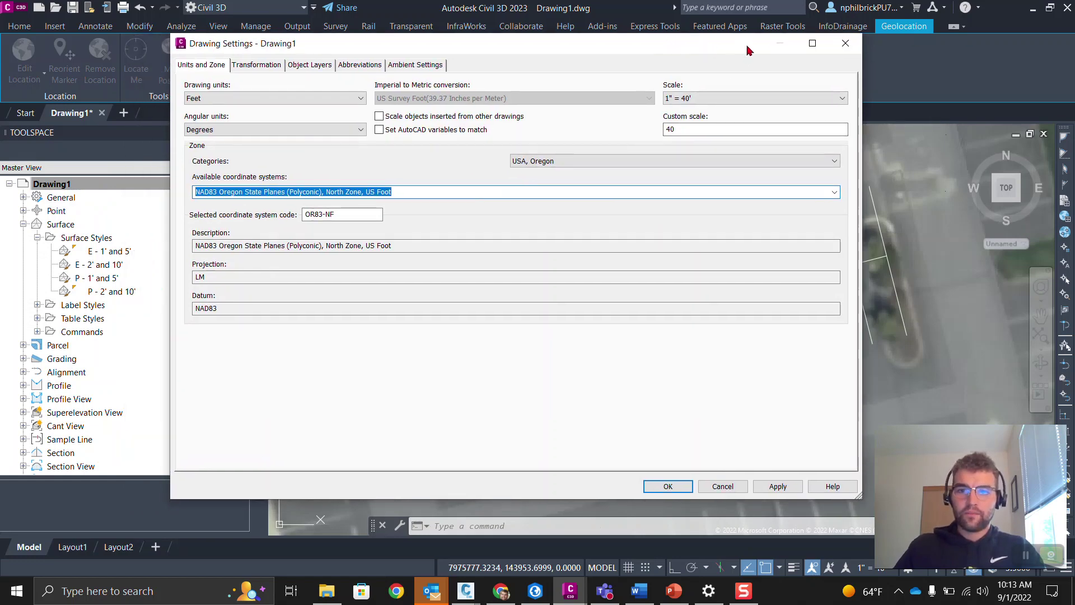
pyautogui.click(848, 48)
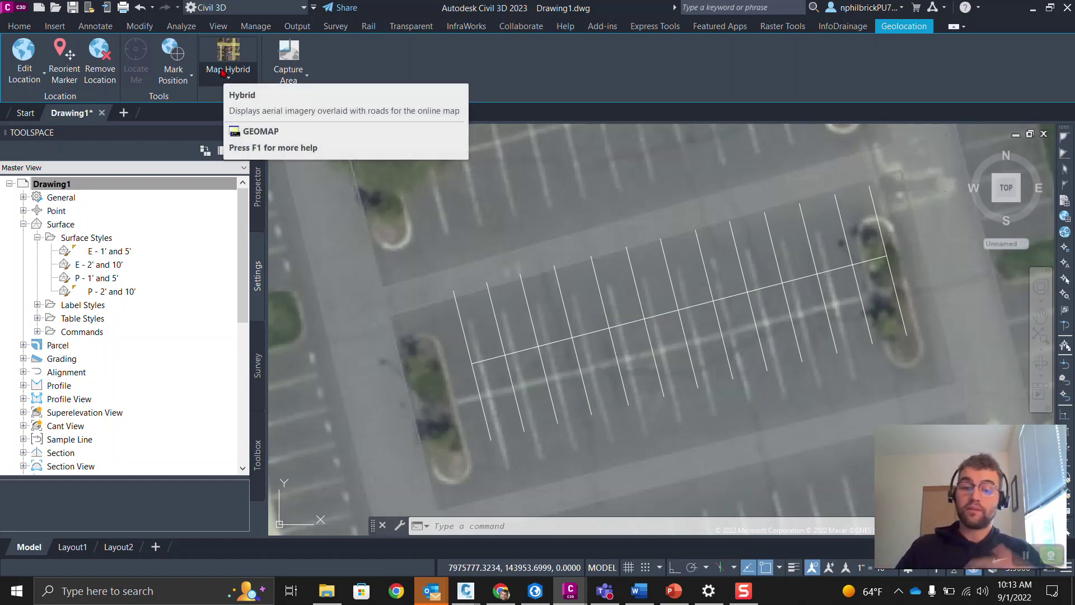
pyautogui.scroll(-10, 607, 268)
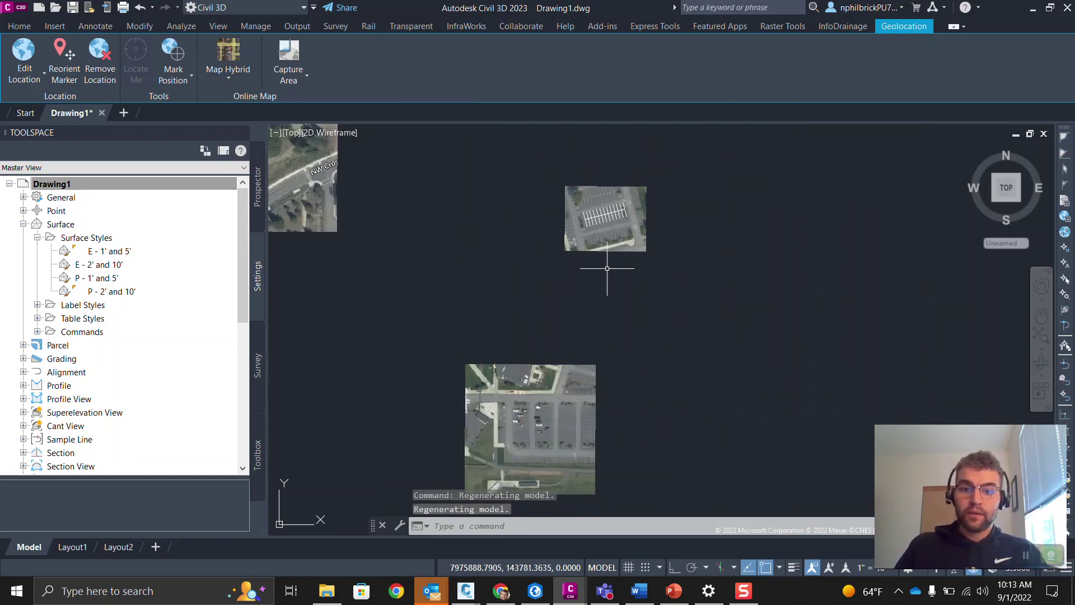
pyautogui.scroll(-3, 606, 268)
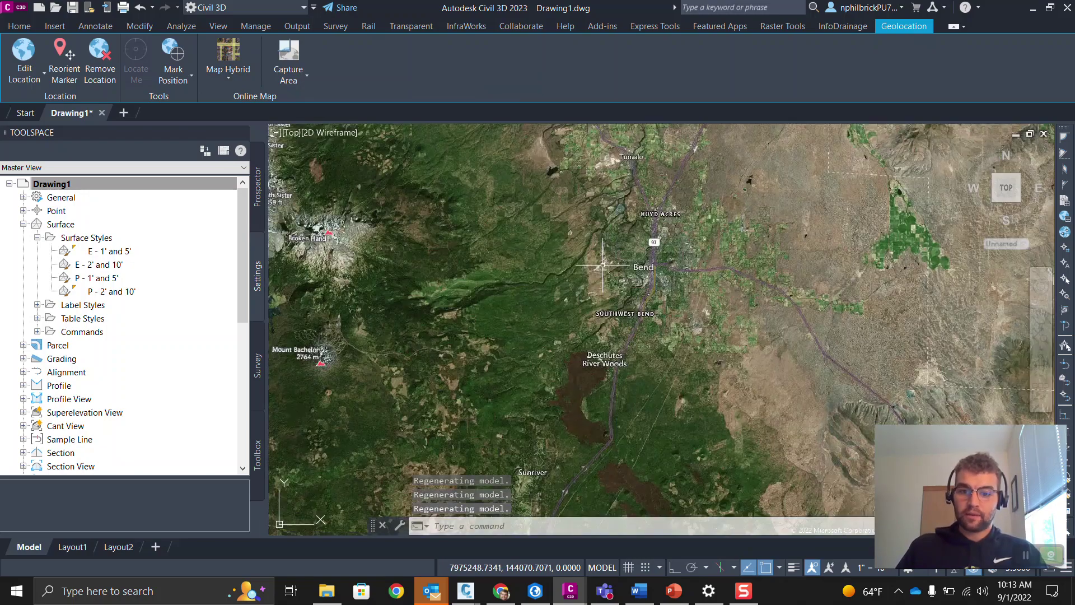
pyautogui.scroll(-5, 603, 266)
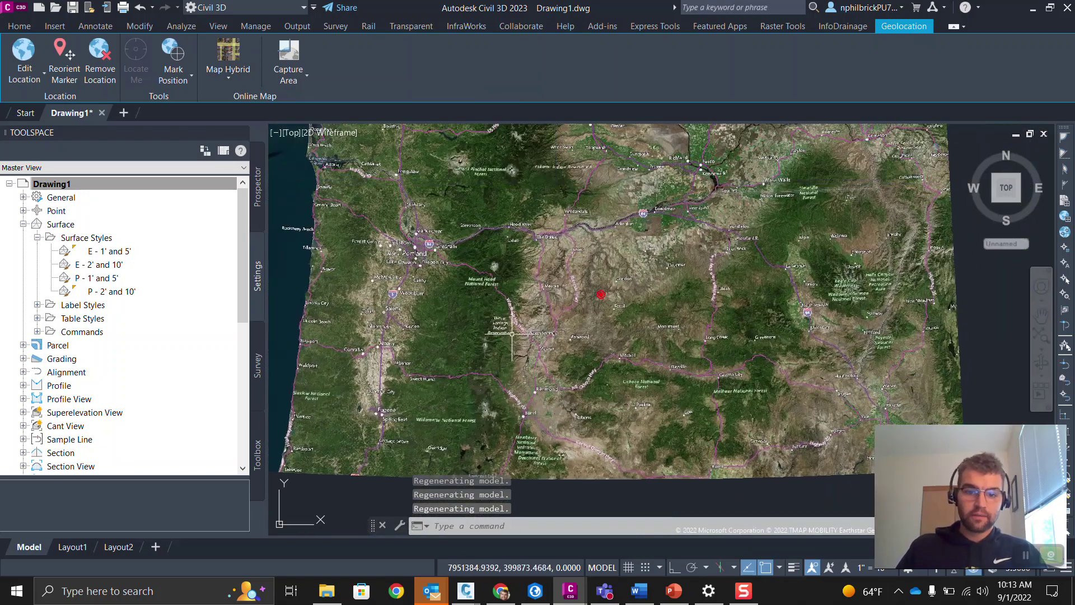
pyautogui.moveTo(576, 312); pyautogui.dragTo(571, 236, button='middle')
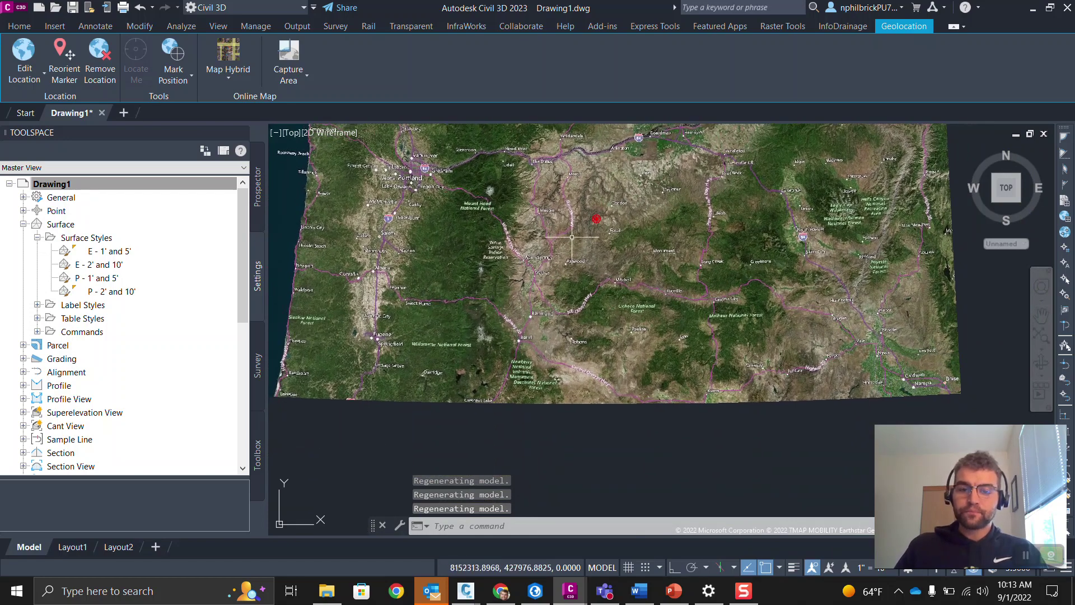
pyautogui.scroll(6, 571, 237)
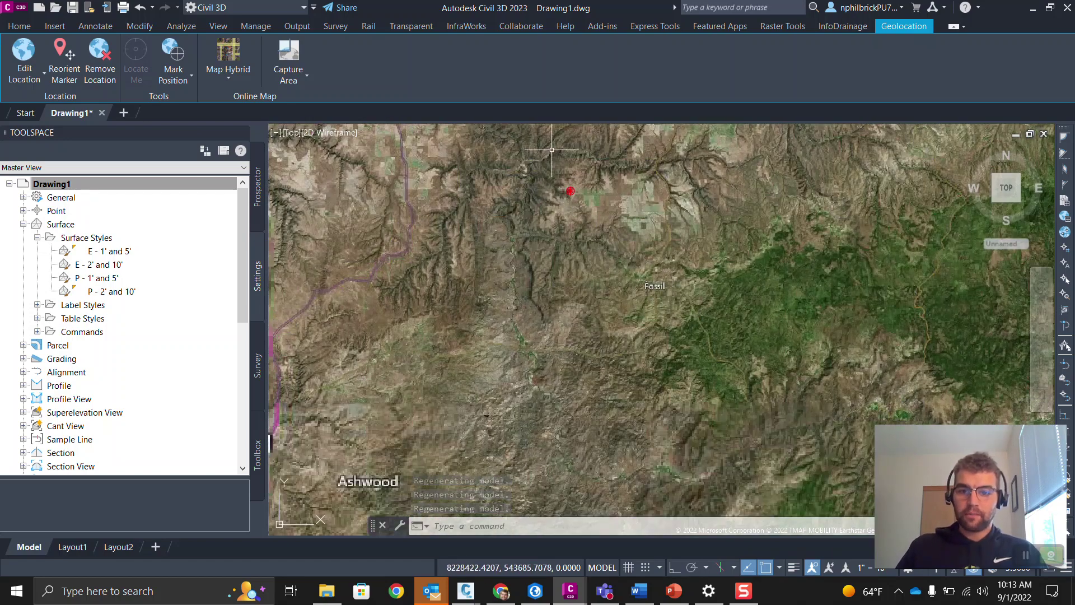
pyautogui.moveTo(570, 197); pyautogui.dragTo(648, 162, button='middle')
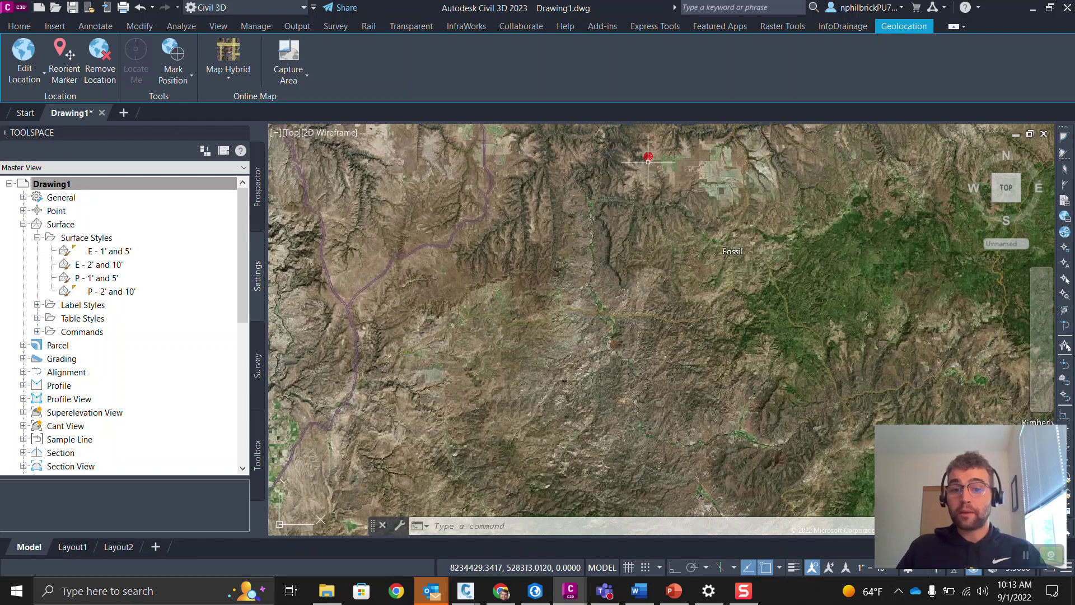
pyautogui.moveTo(647, 159)
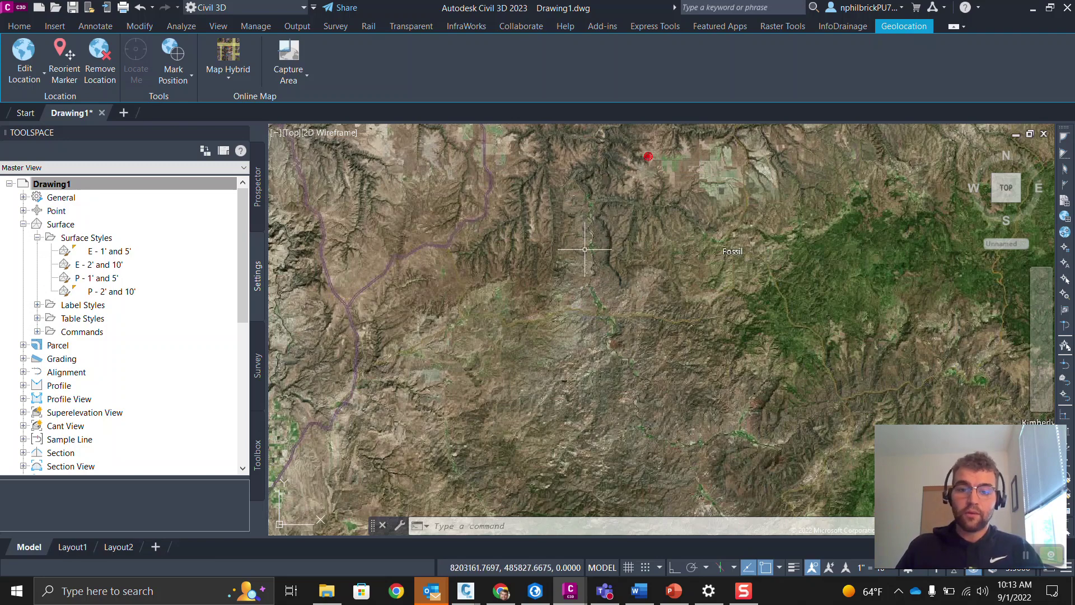
pyautogui.middleClick(566, 203)
pyautogui.middleClick(565, 202)
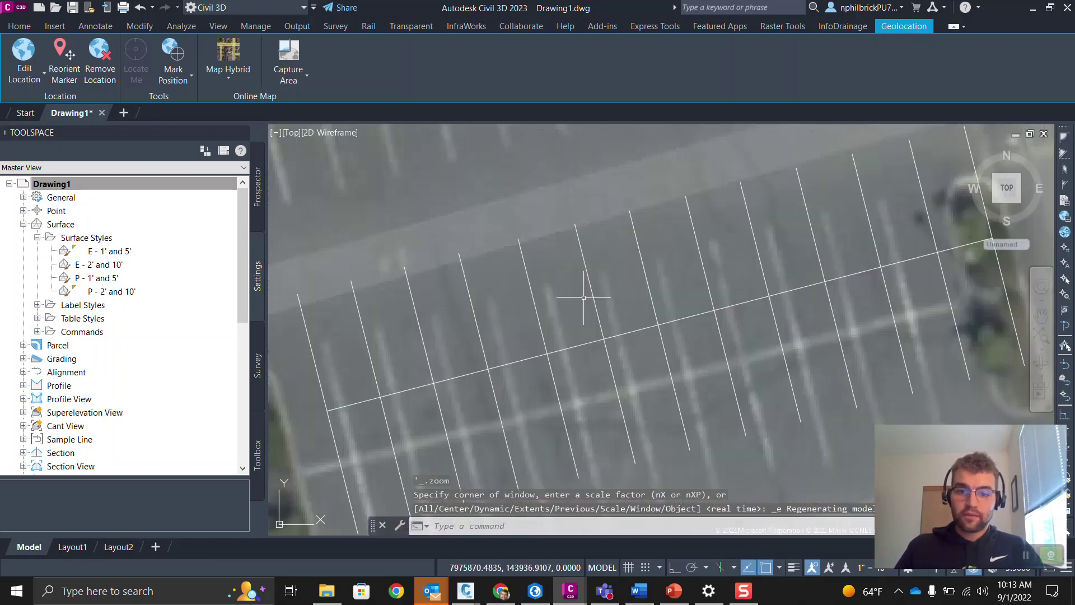
pyautogui.moveTo(583, 302); pyautogui.dragTo(584, 278, button='middle')
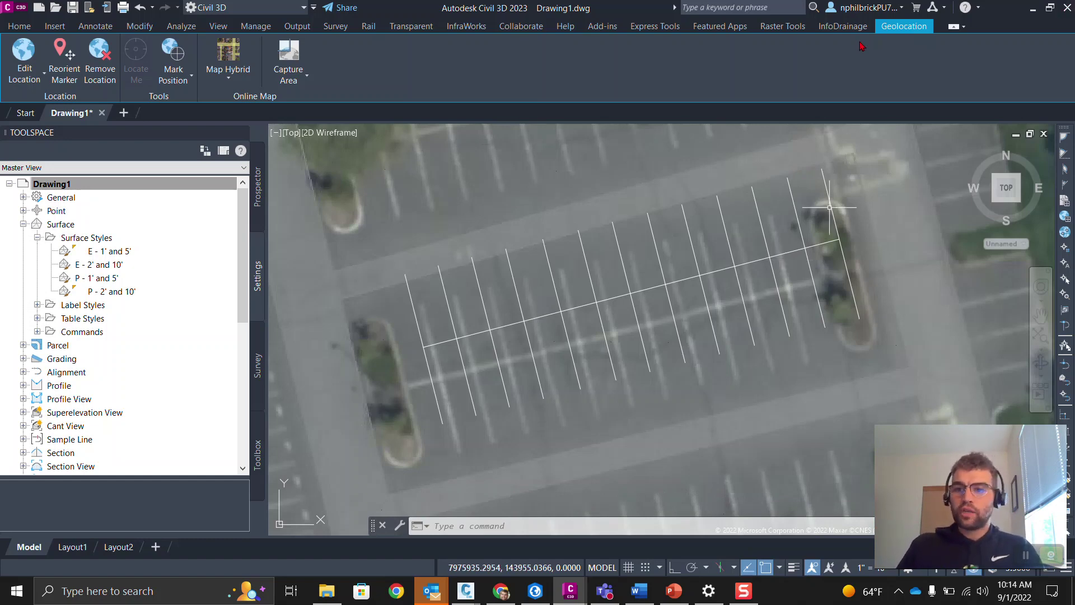
pyautogui.click(12, 83)
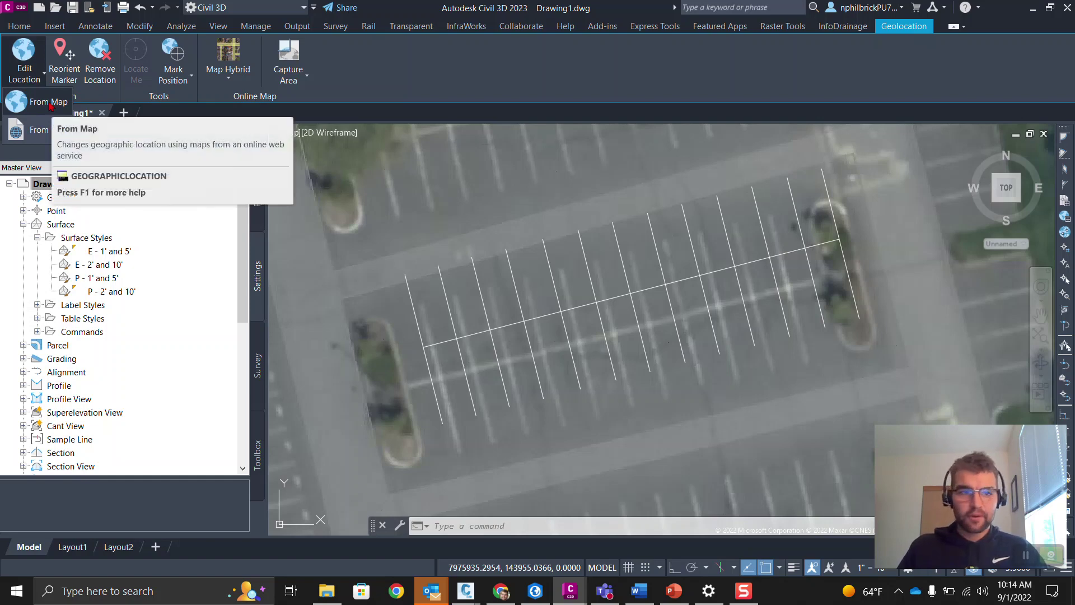
# Open the From Map location dialog, select the 45.125, -120.375 result, and start typing 'nw'.
pyautogui.click(49, 103)
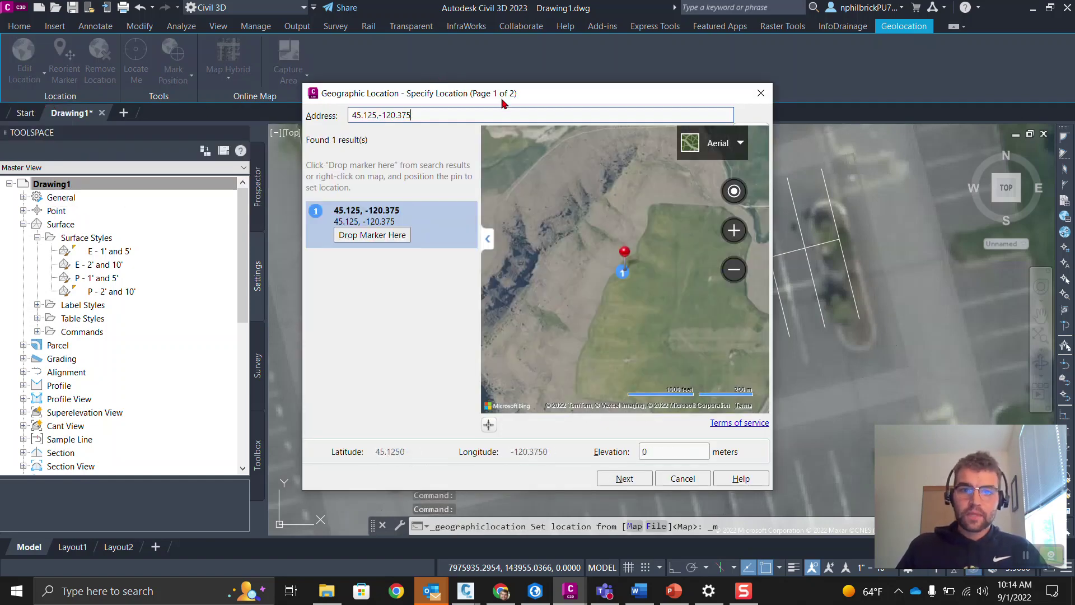
pyautogui.moveTo(492, 95); pyautogui.dragTo(375, 90)
pyautogui.scroll(-8, 488, 285)
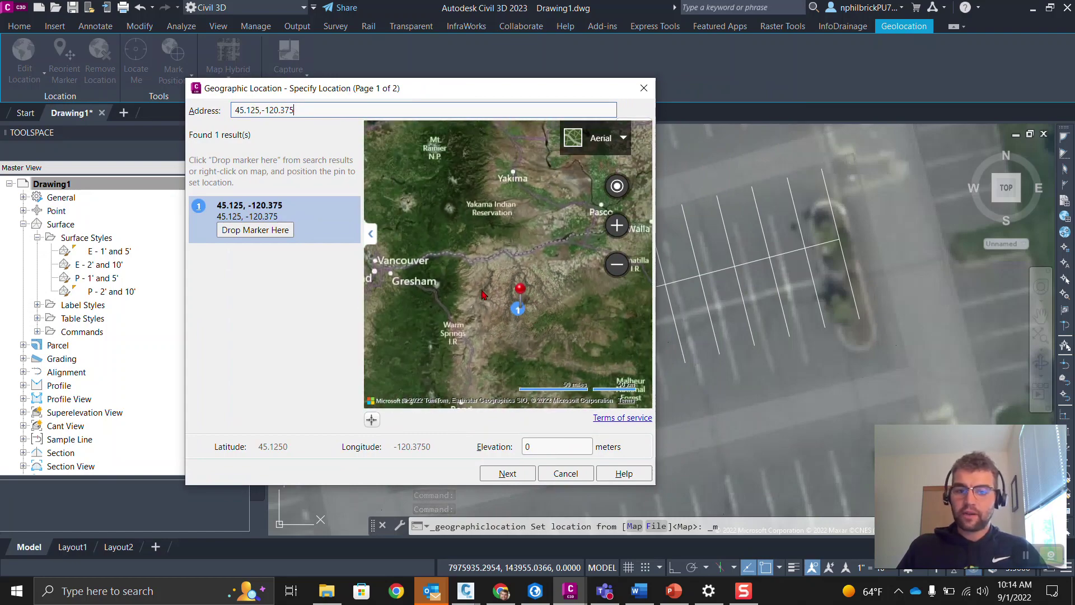
pyautogui.click(329, 235)
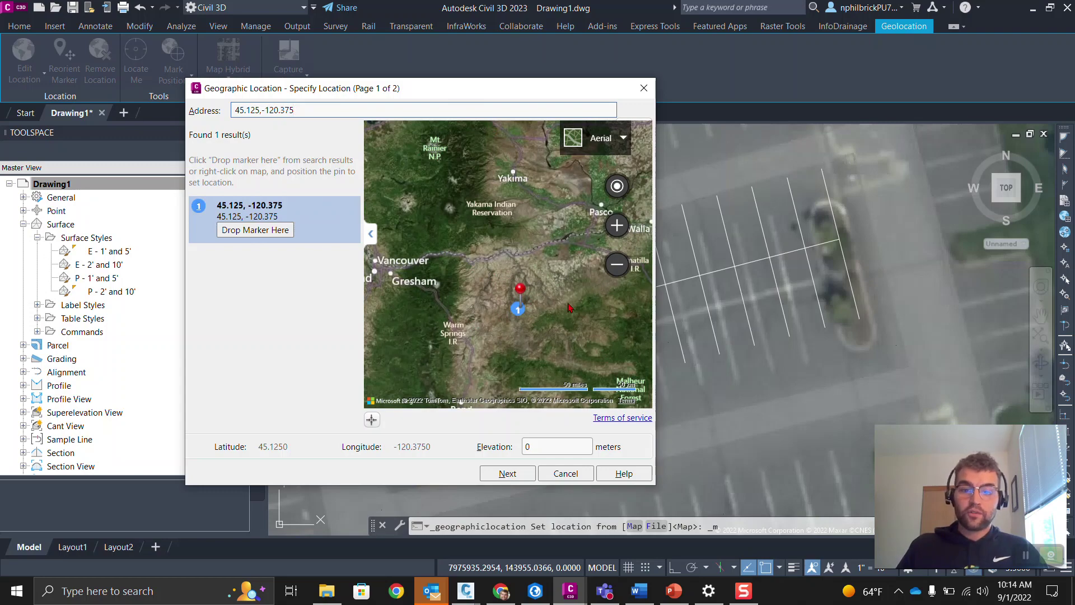
pyautogui.scroll(2, 545, 314)
pyautogui.moveTo(482, 89); pyautogui.dragTo(232, 15)
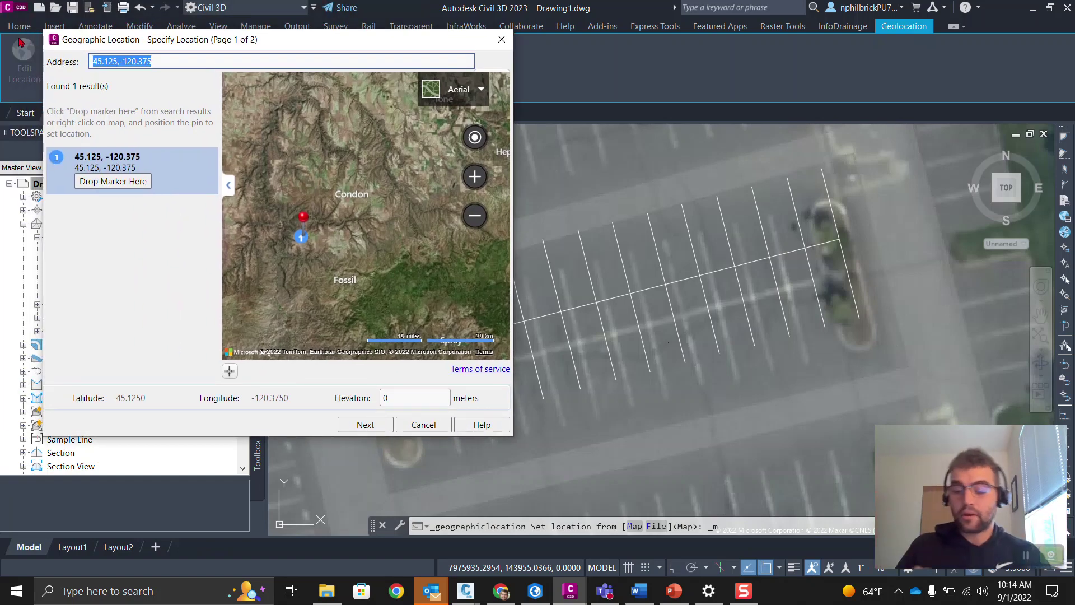
pyautogui.write('nw clearwater dr')
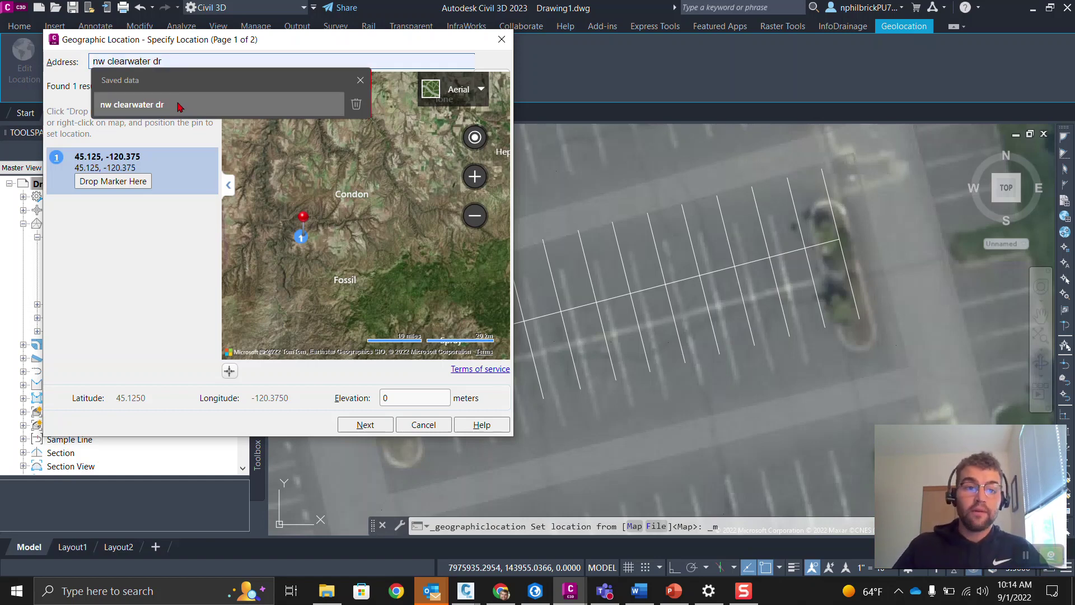
# Search 'nw clearwater dr' and zoom the aerial map onto the Bend, OR 97703 parking lot.
pyautogui.click(179, 106)
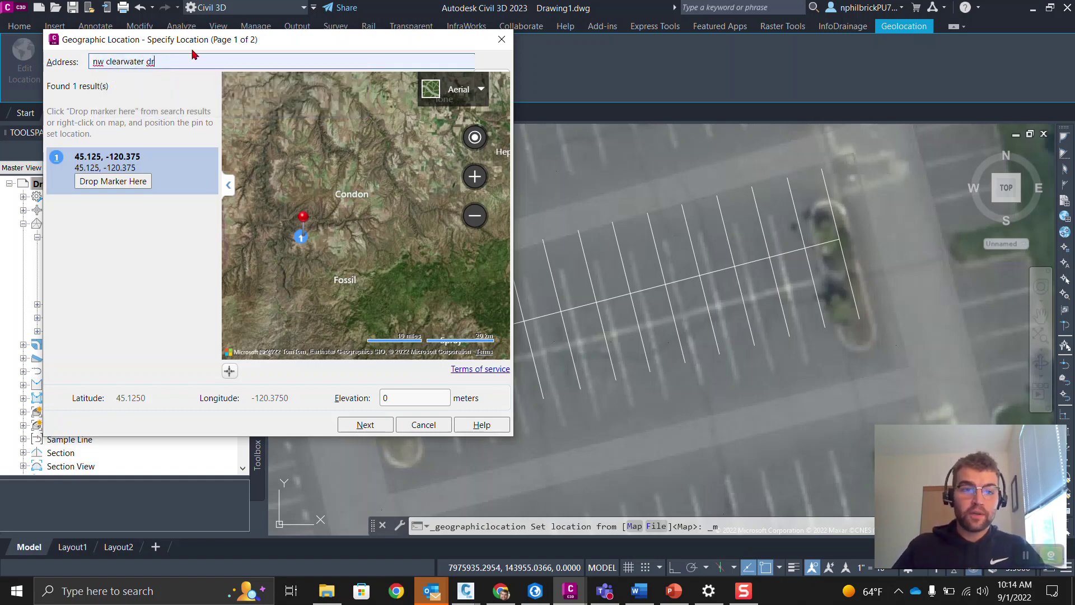
pyautogui.press('Return')
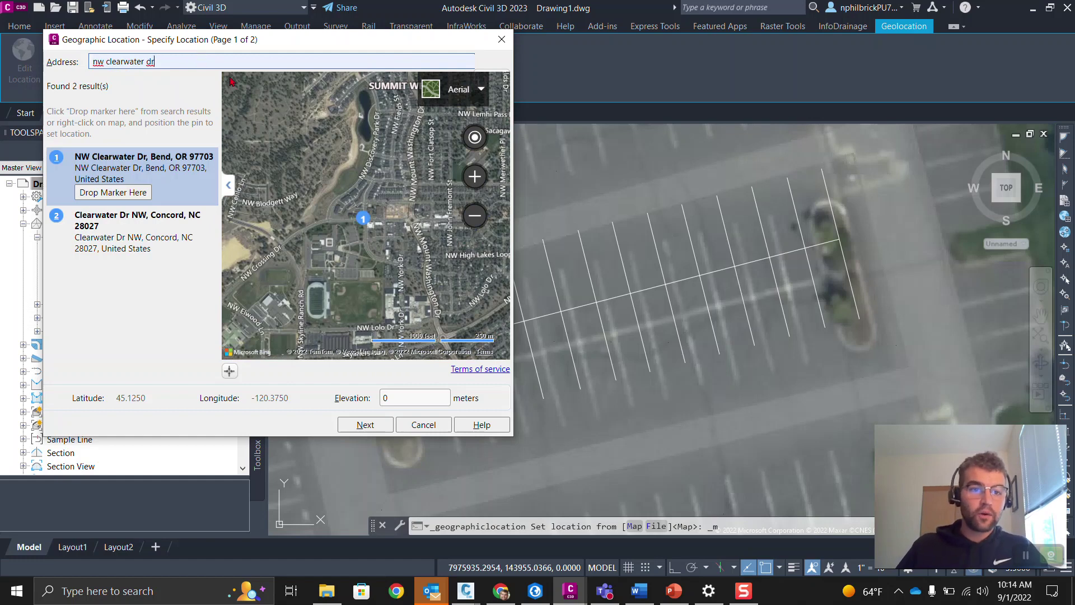
pyautogui.scroll(2, 336, 224)
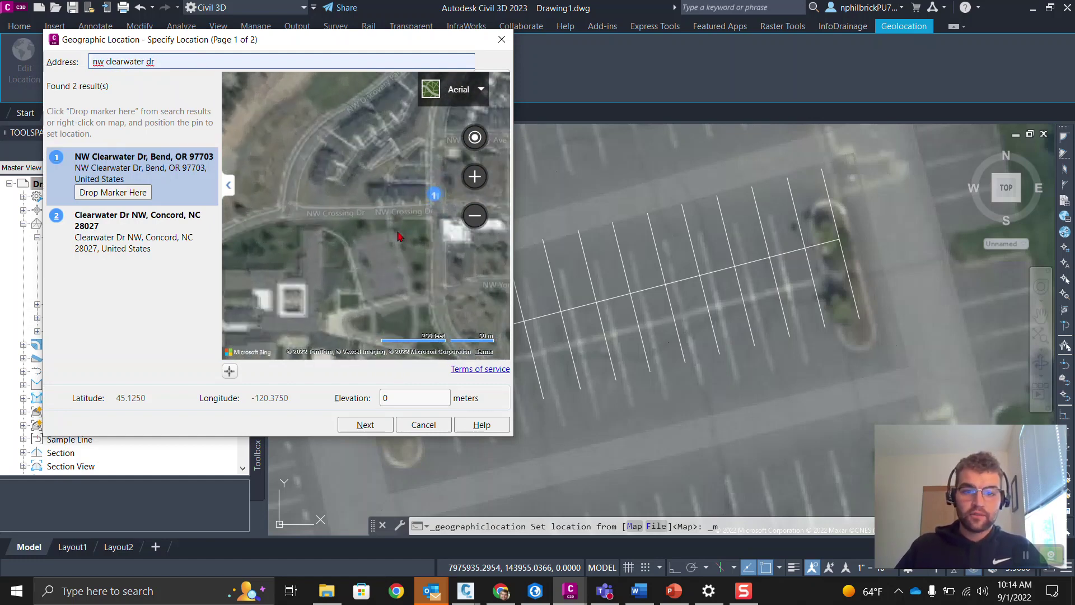
pyautogui.scroll(1, 406, 256)
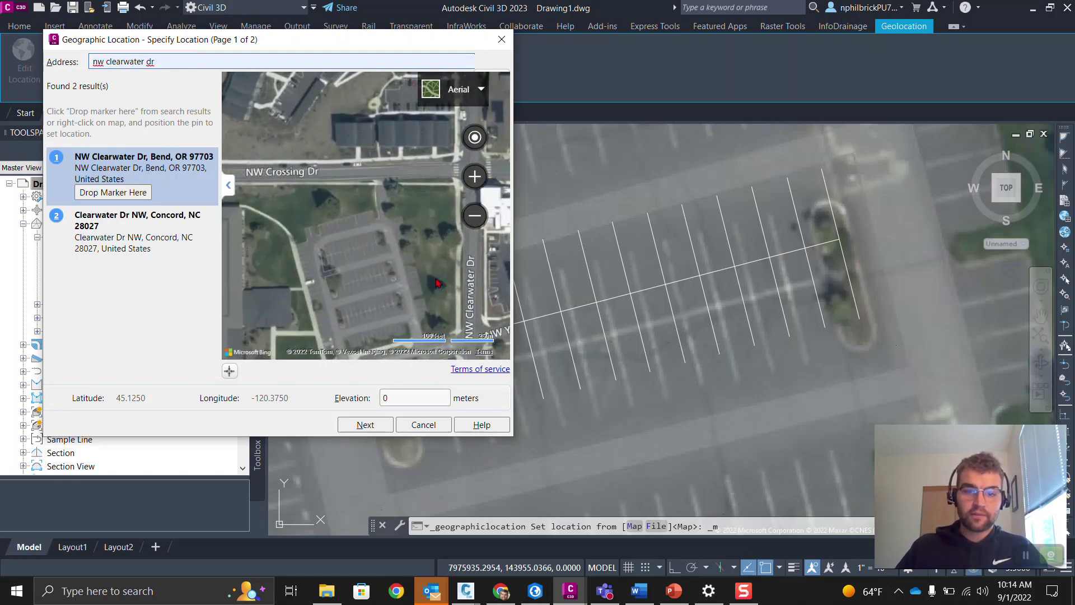
pyautogui.scroll(1, 398, 311)
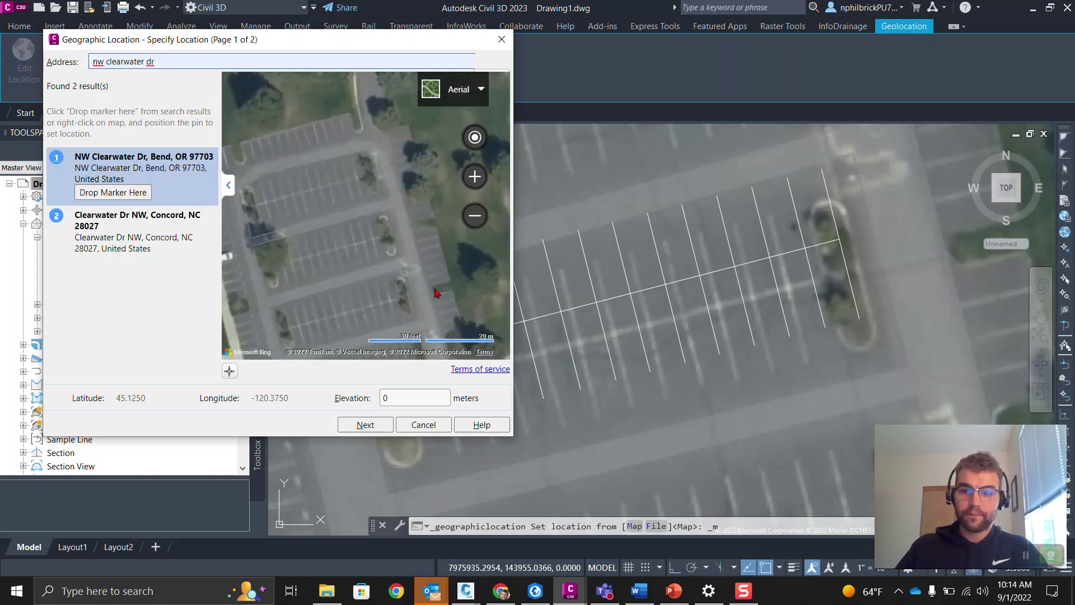
pyautogui.moveTo(436, 293); pyautogui.dragTo(317, 223)
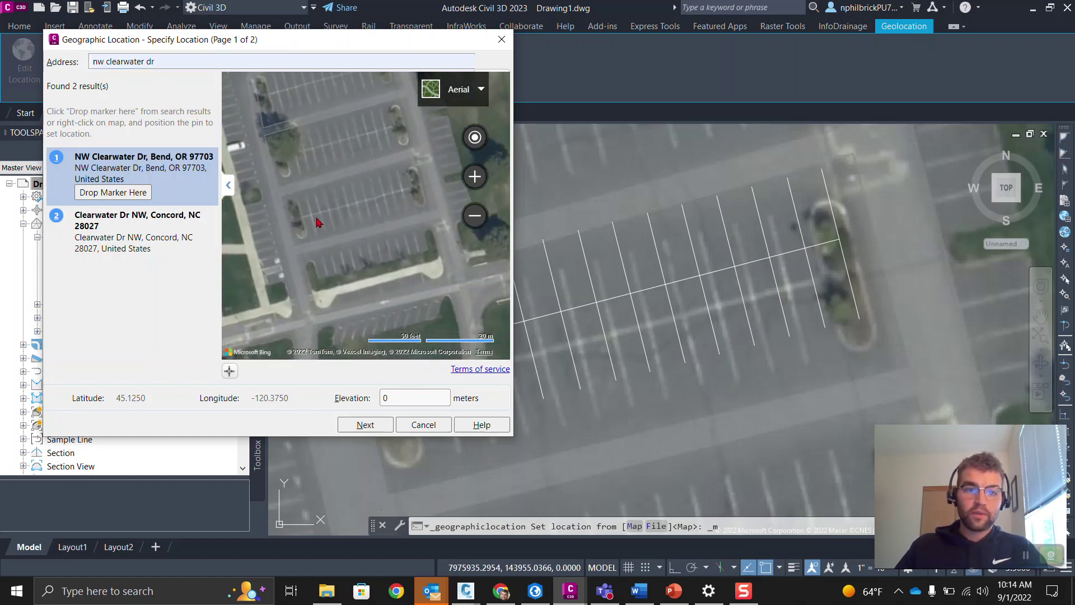
pyautogui.scroll(1, 303, 217)
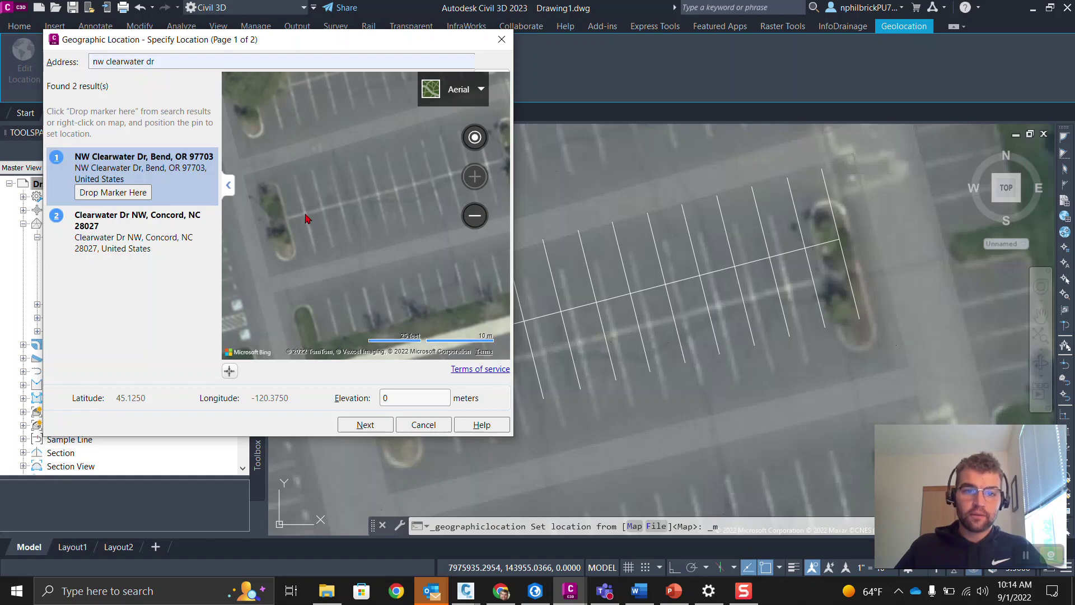
pyautogui.rightClick(306, 218)
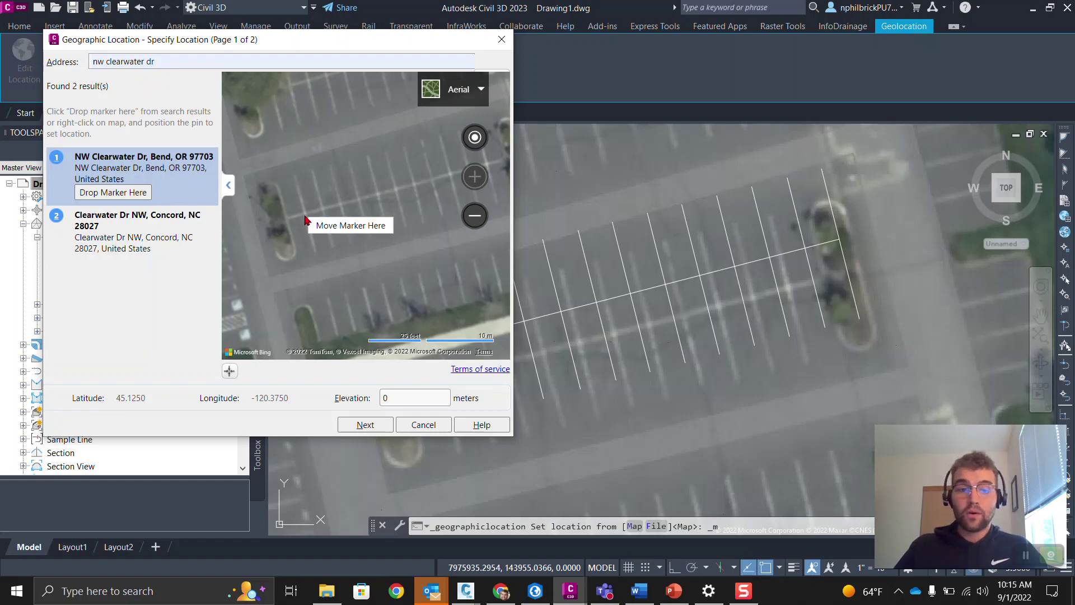
# Move the marker onto the parking lot at 44.0581, -121.3606 and advance to coordinate systems.
pyautogui.click(338, 226)
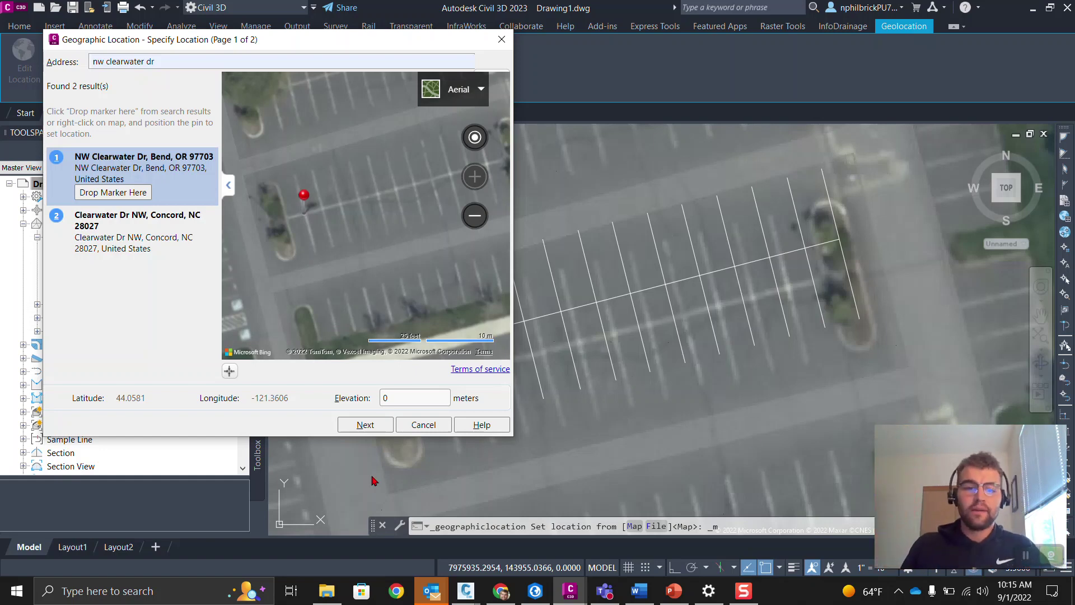
pyautogui.click(352, 427)
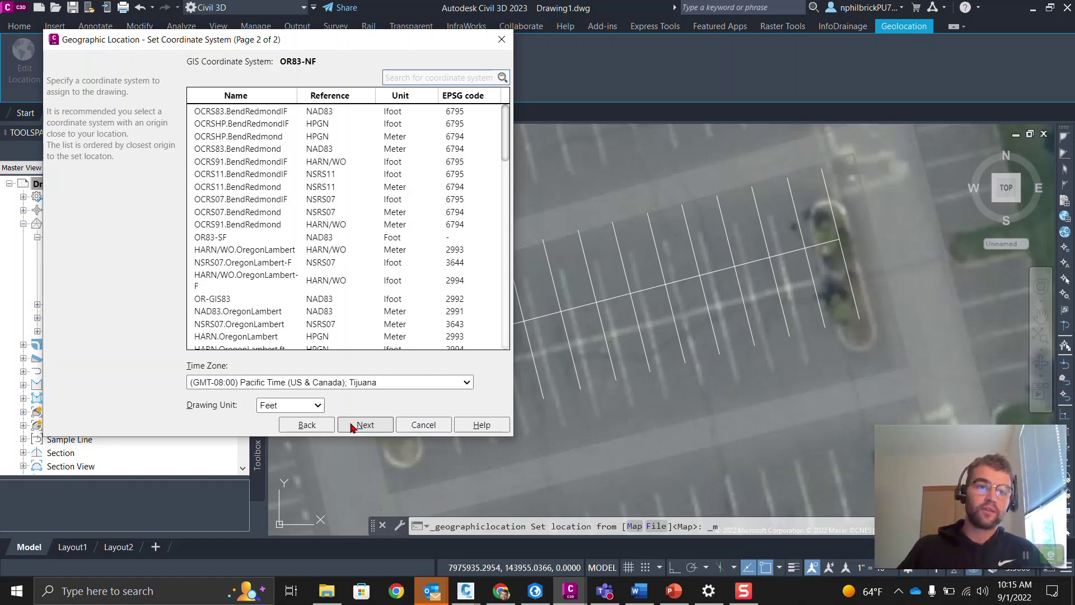
pyautogui.click(355, 426)
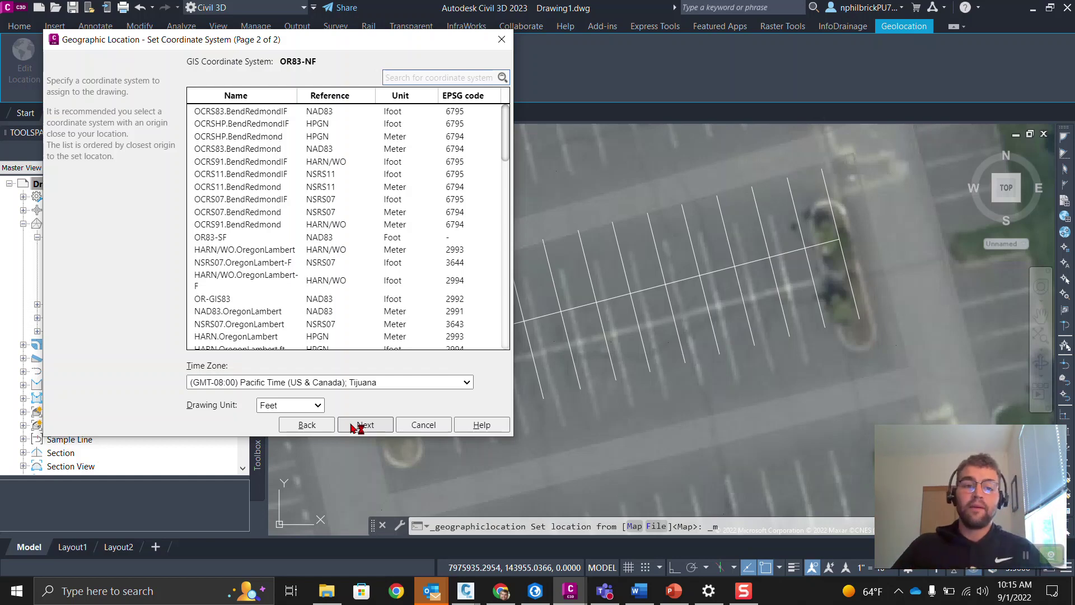
# Choose OR83-NF (NAD83, Foot) as the coordinate system and continue.
pyautogui.scroll(-3, 288, 144)
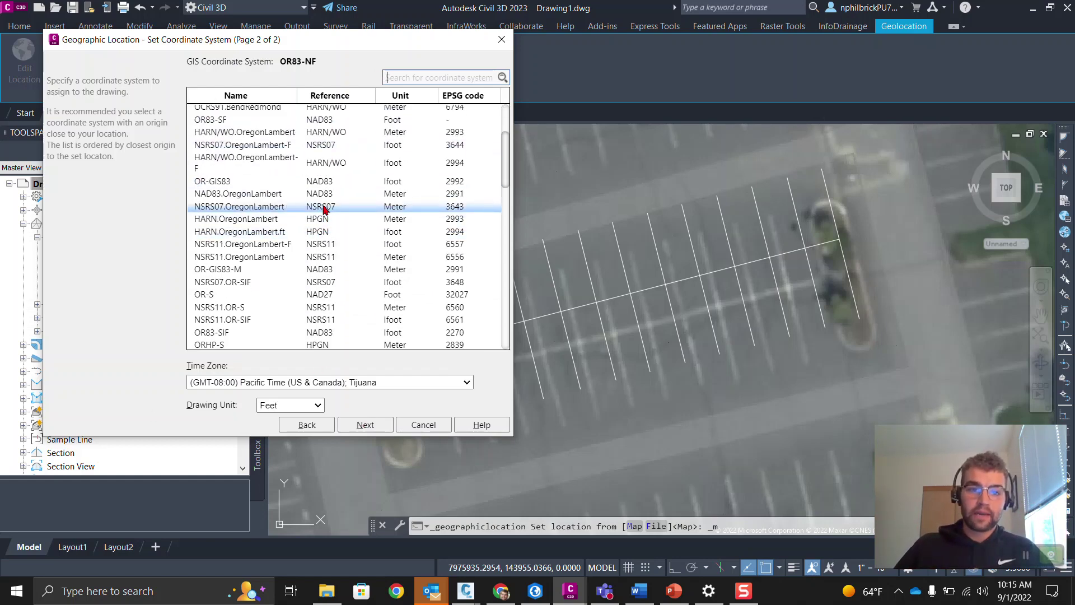
pyautogui.scroll(3, 323, 209)
pyautogui.scroll(-8, 246, 271)
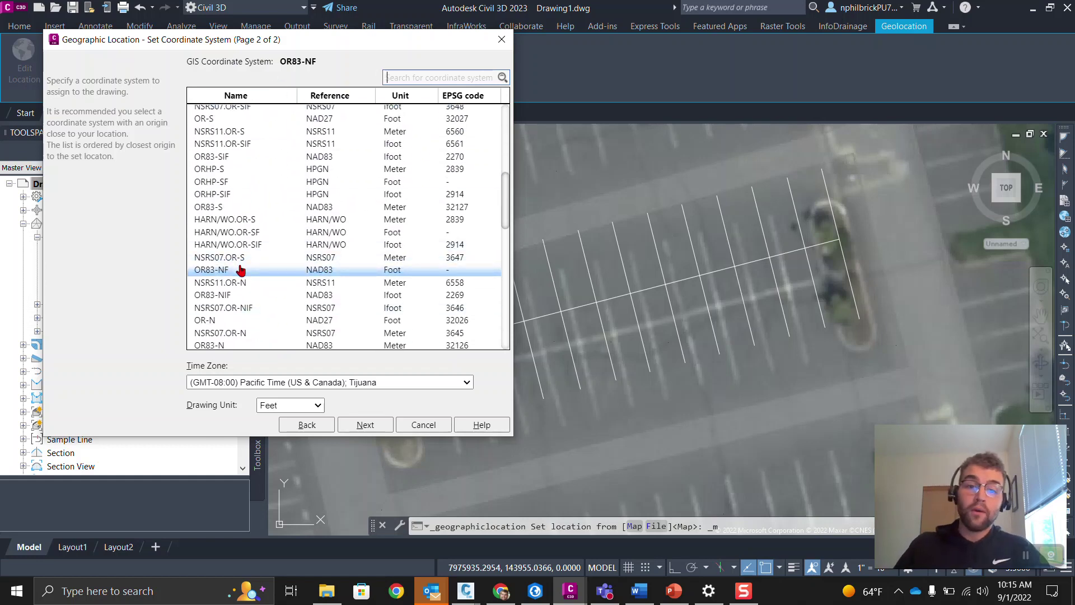
pyautogui.scroll(7, 241, 271)
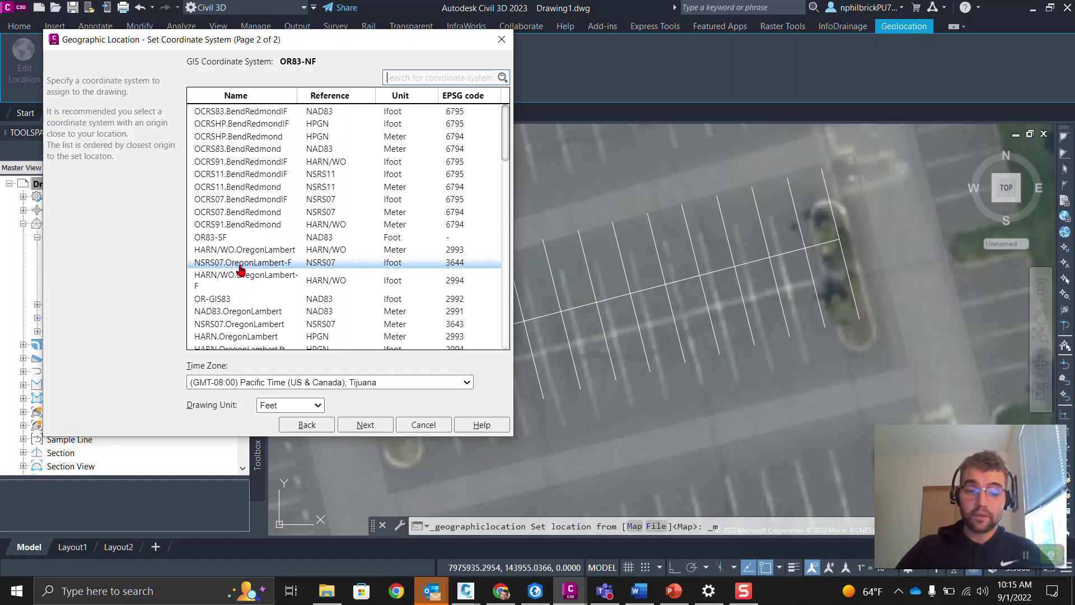
pyautogui.scroll(-7, 241, 277)
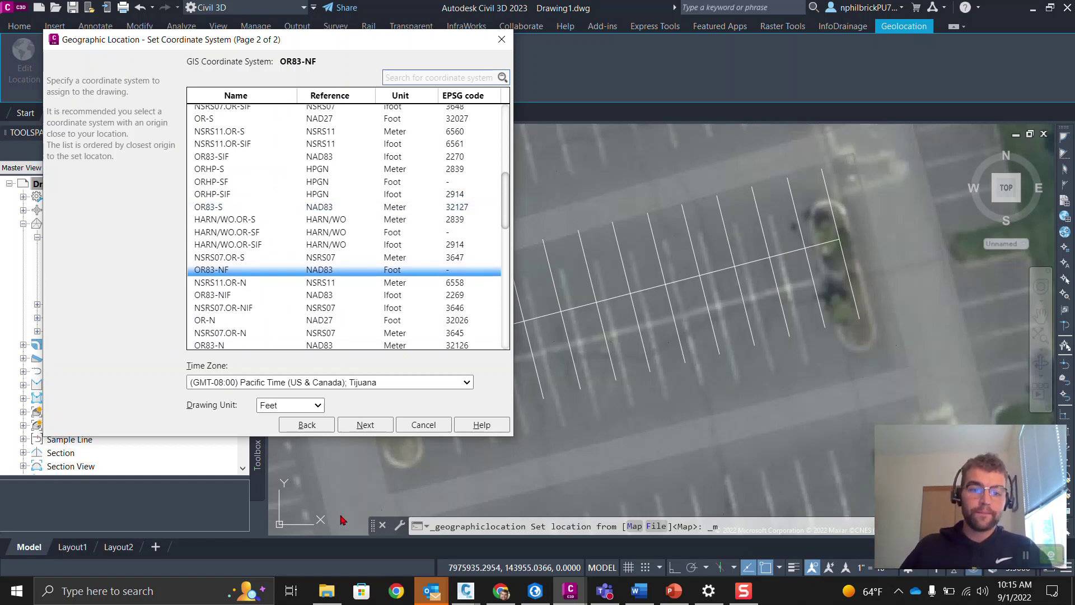
pyautogui.click(364, 426)
# Close the Geographic Location dialog and bring up object snaps at the location-point prompt.
pyautogui.click(364, 425)
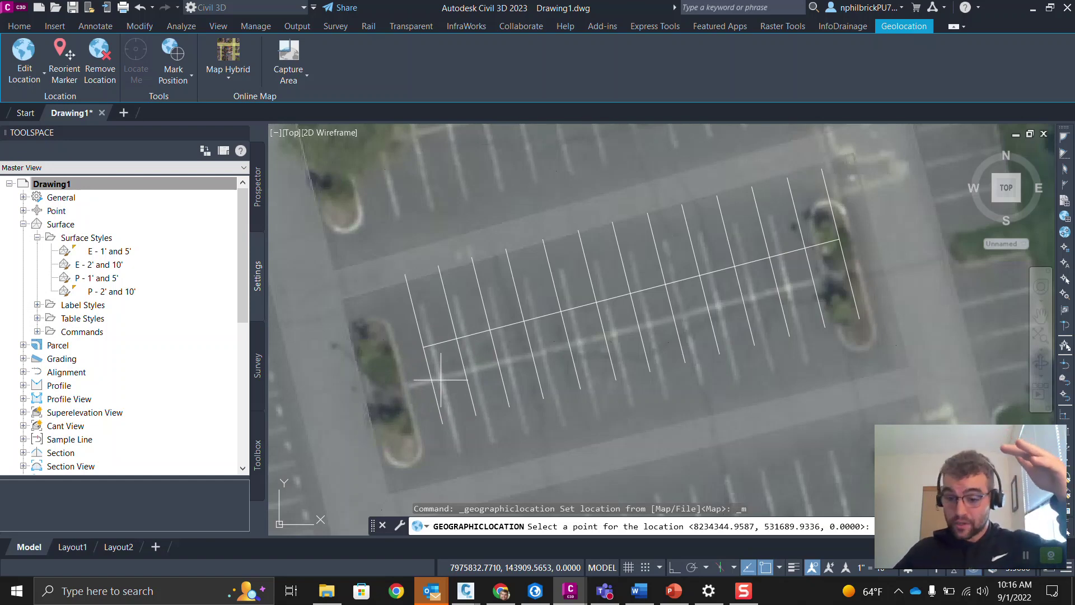
pyautogui.keyDown('shift'); pyautogui.rightClick(469, 352); pyautogui.keyUp('shift')
# Place the marker at the parking-stripe apparent intersection, keeping the north angle at 90.
pyautogui.press('Escape')
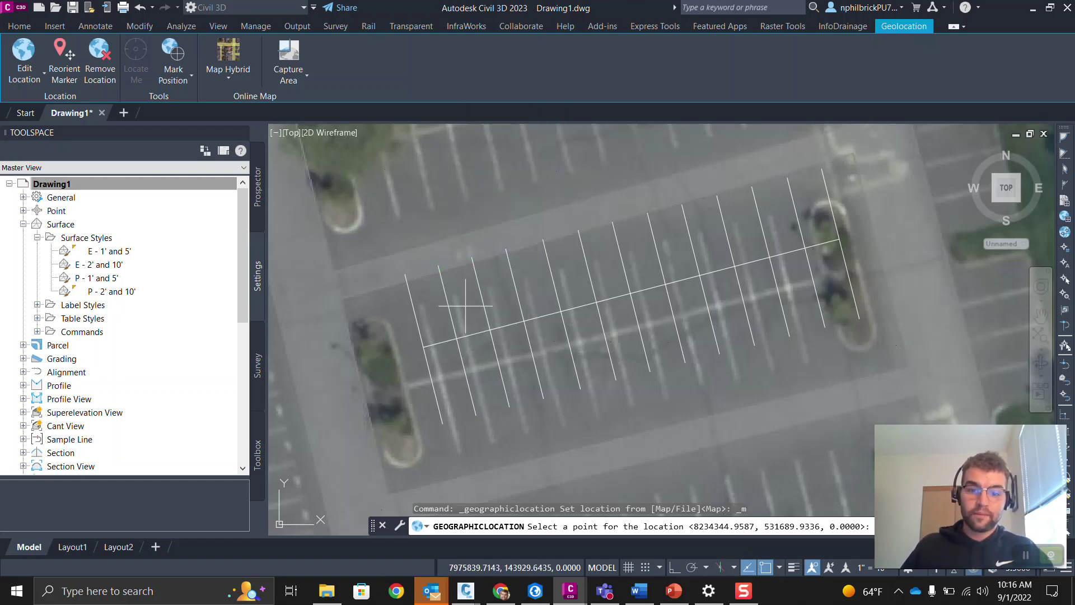
pyautogui.click(457, 338)
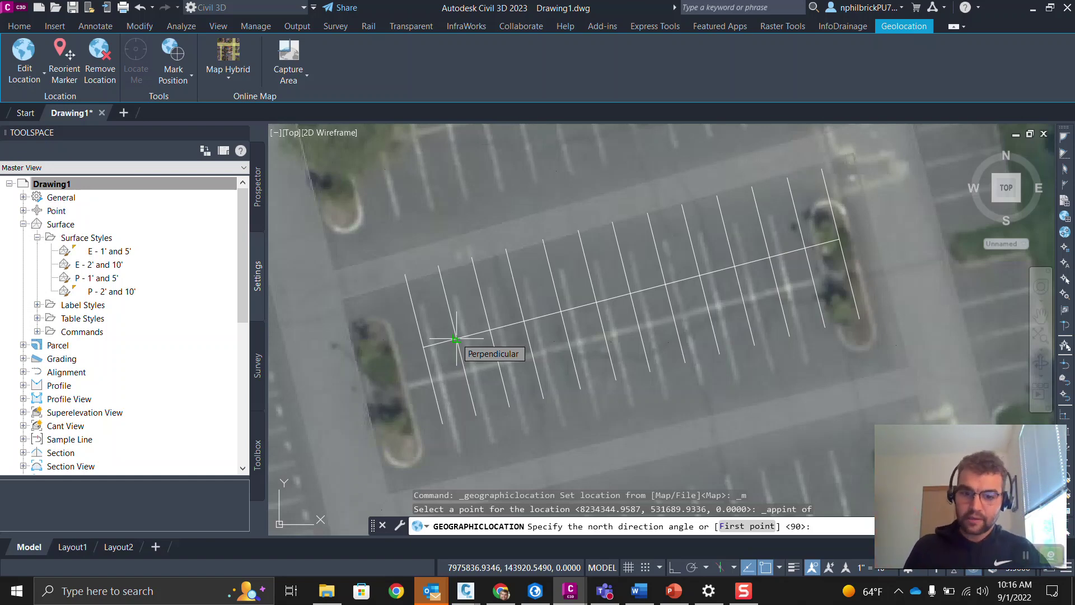
pyautogui.press('Return')
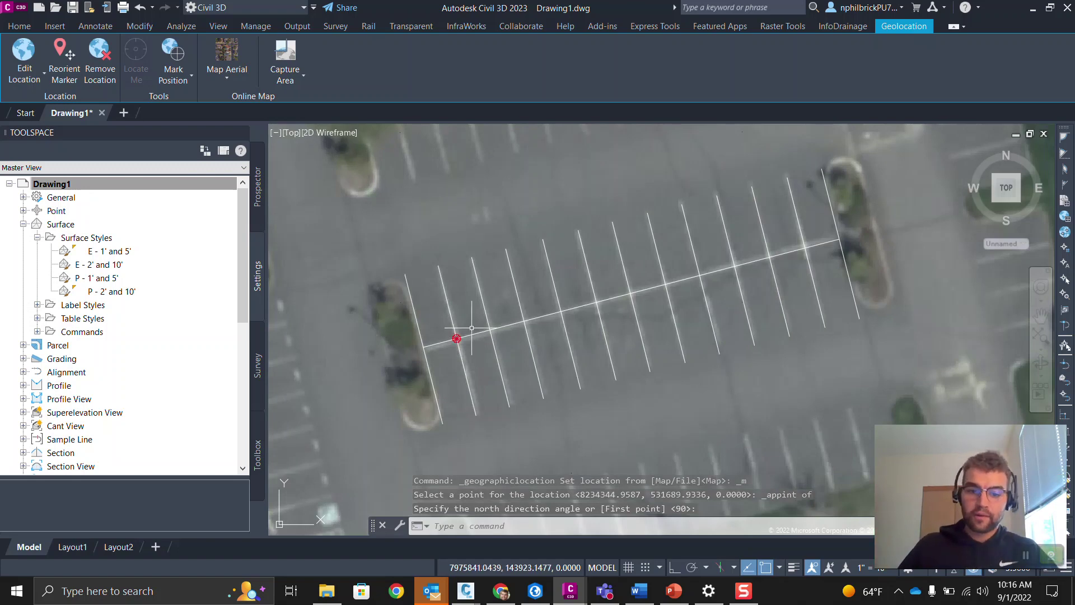
pyautogui.moveTo(455, 339)
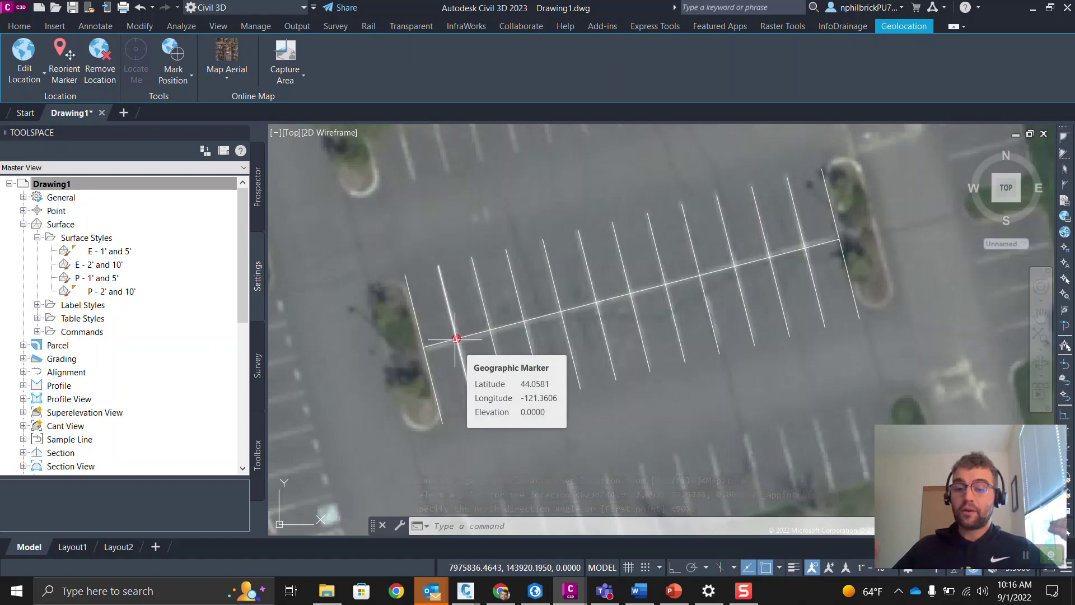